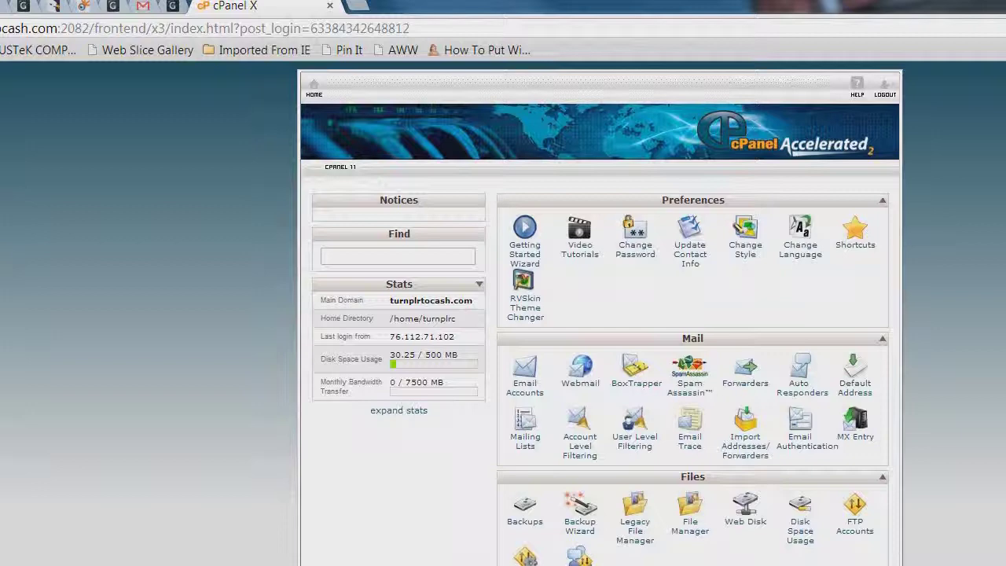
Search 'fantas' to reach Fantastico De Luxe, then start a new WordPress installation
click(356, 255)
text(fan)
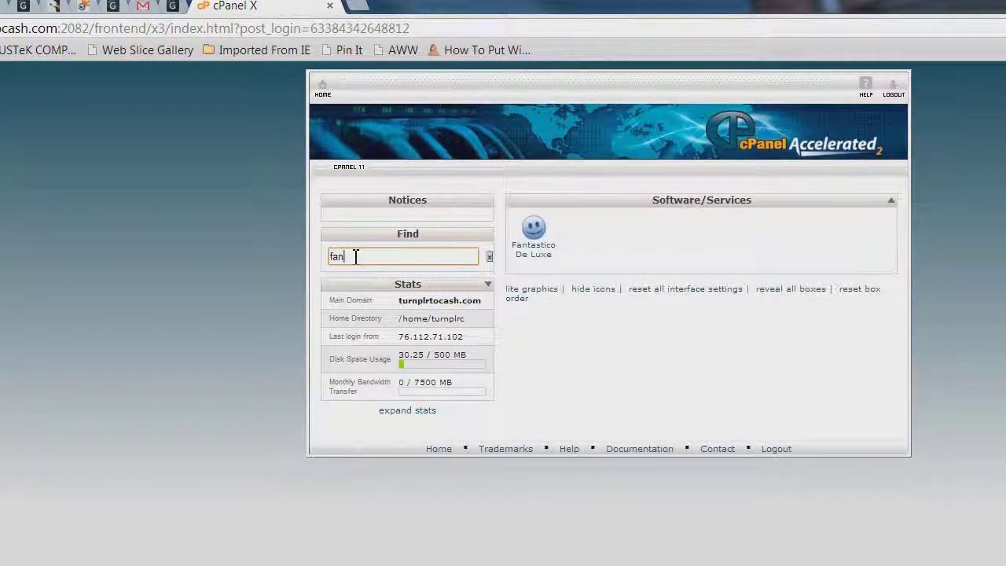
text(tas)
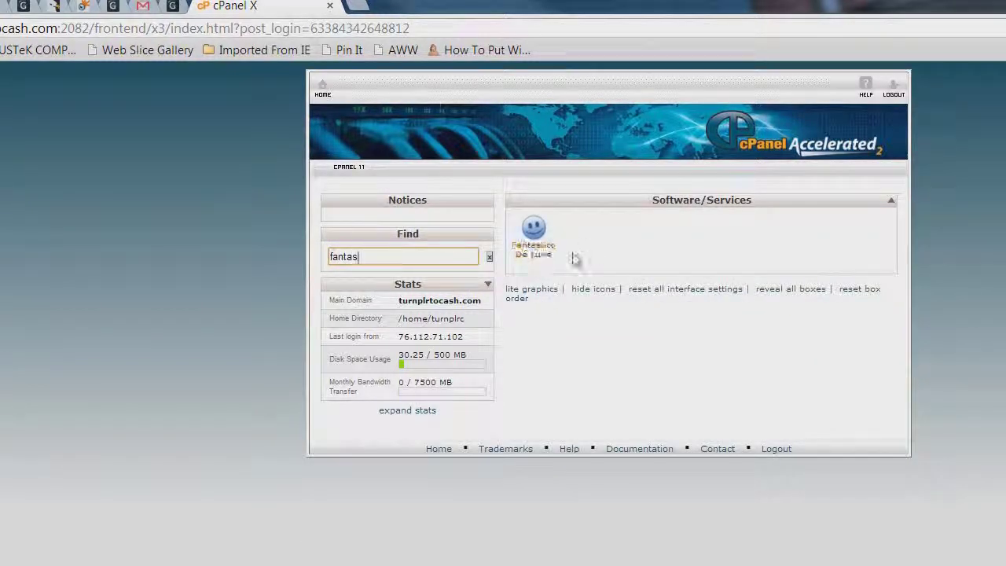
click(533, 250)
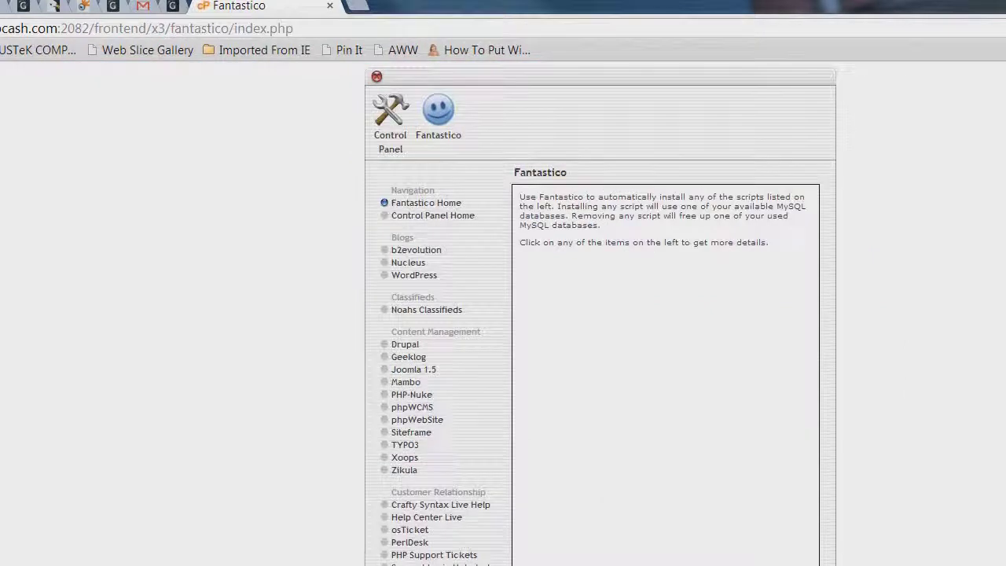
click(425, 276)
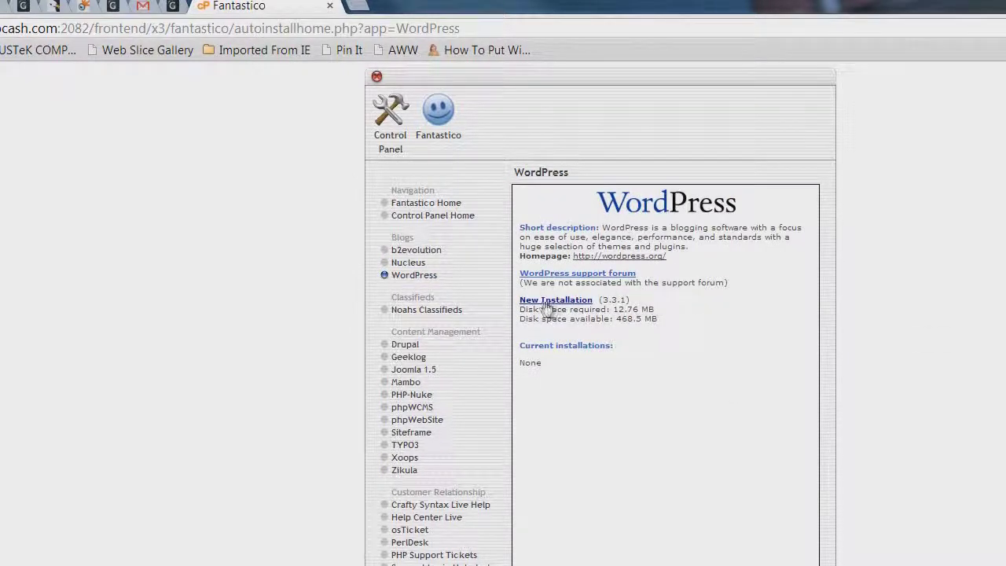
click(570, 303)
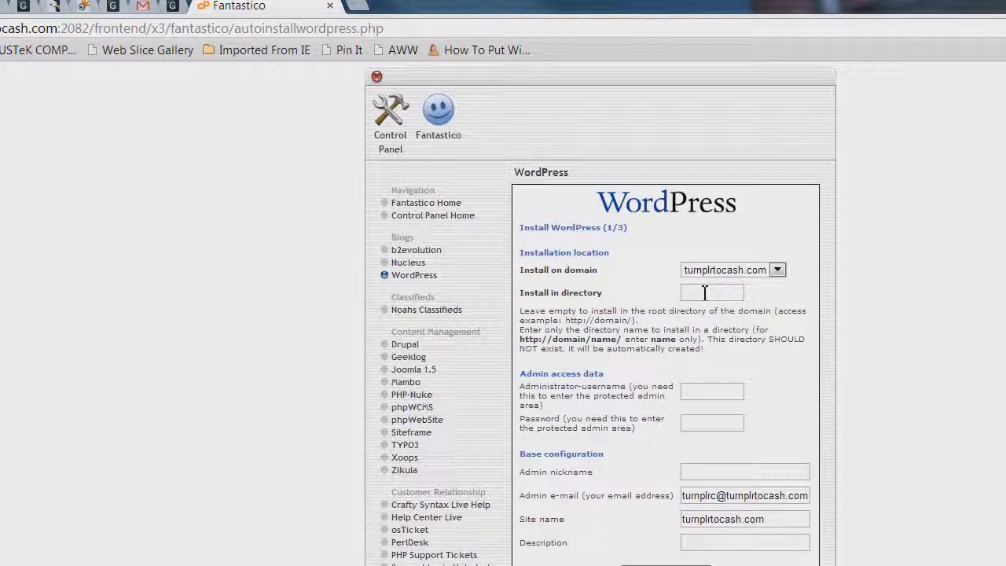
Leave the install directory empty so WordPress installs in the domain root
click(701, 293)
text(blog)
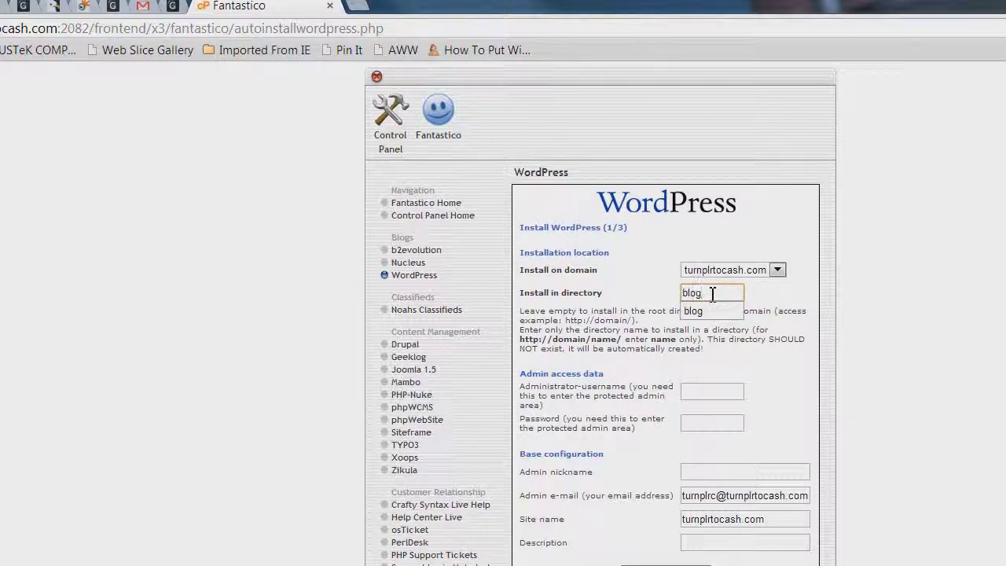
key(BackSpace)
key(BackSpace)
key(BackSpace)
click(804, 375)
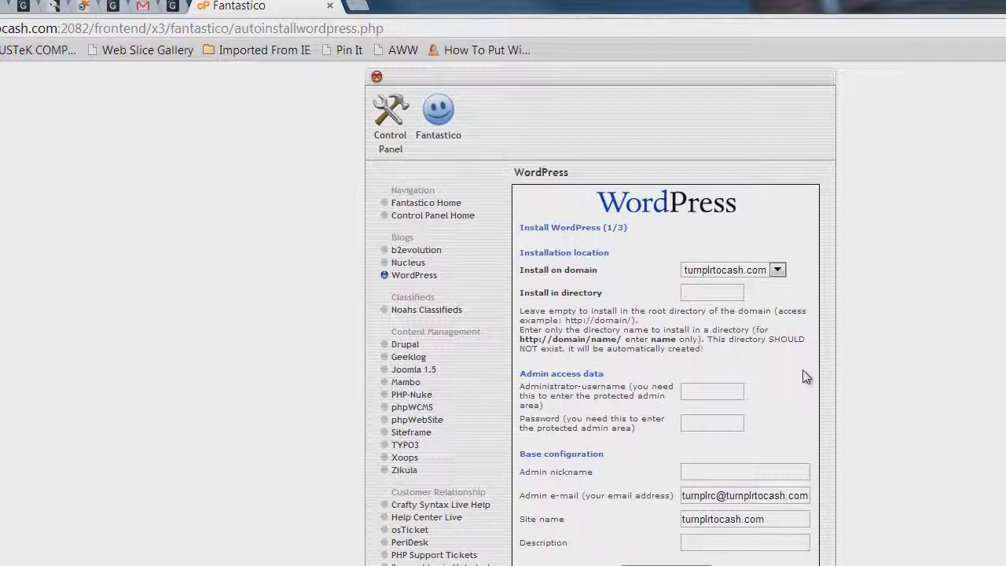
Fill in the admin username, password, nickname and e-mail fields
click(701, 393)
text(admin)
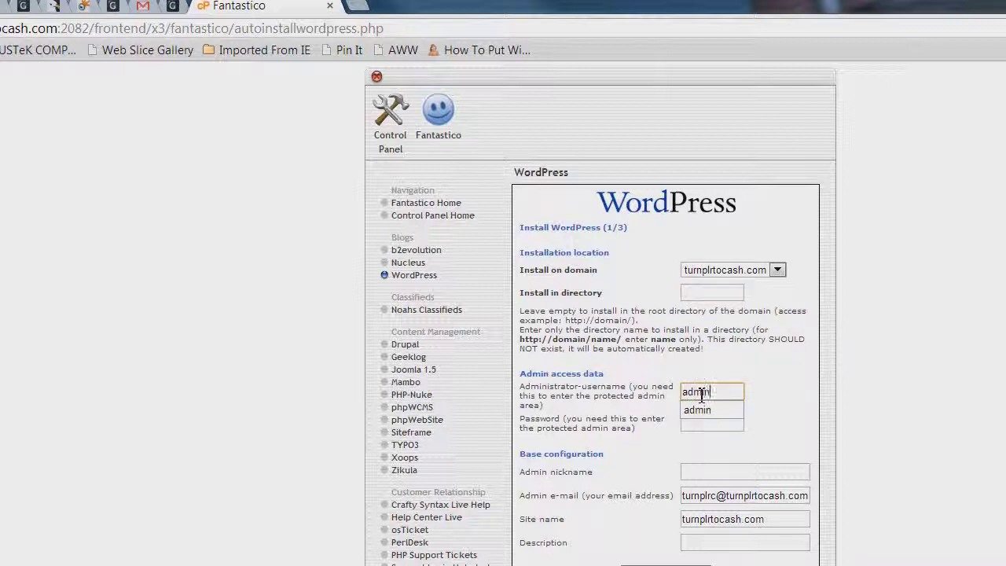
key(Tab)
text(adm)
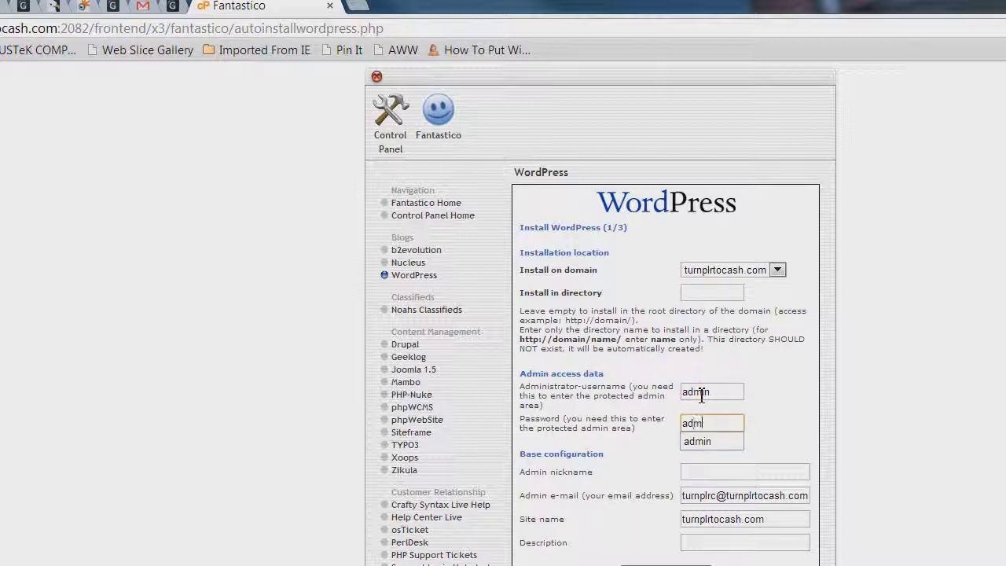
key(Tab)
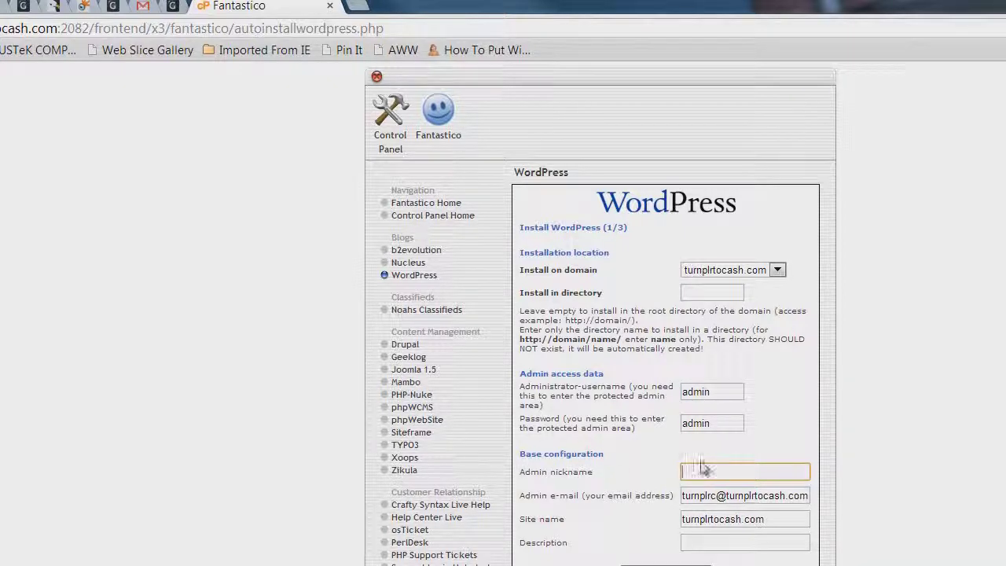
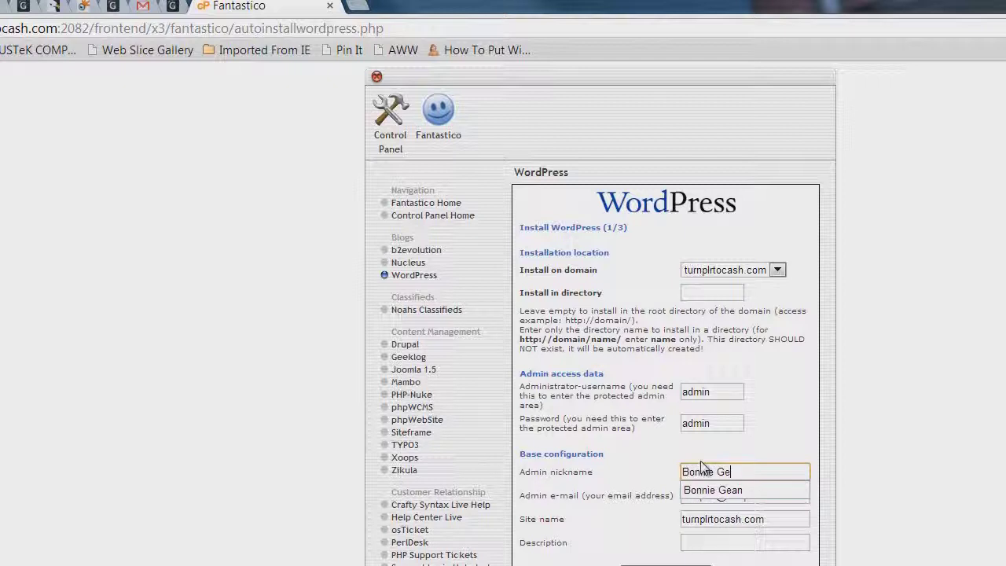
key(Tab)
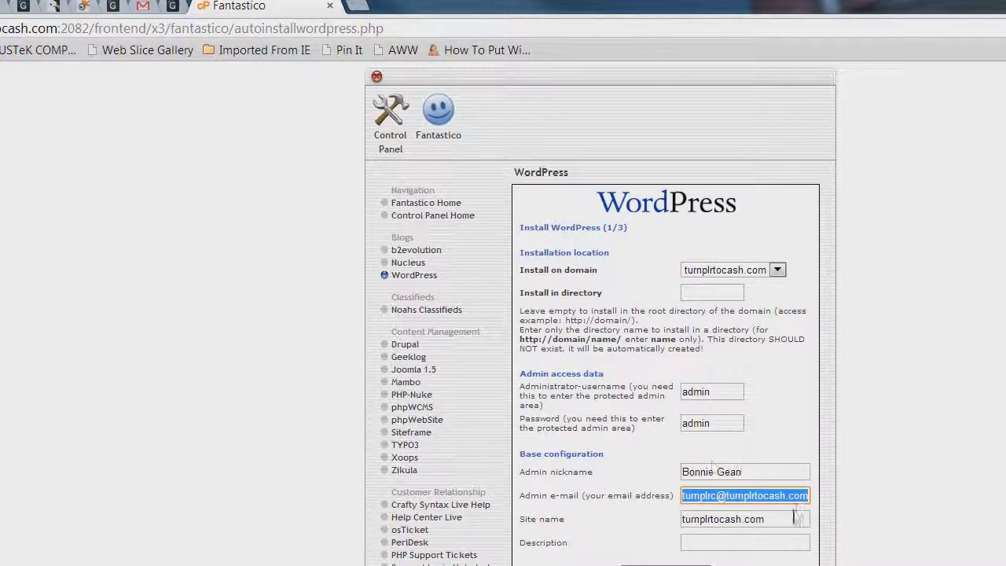
key(Tab)
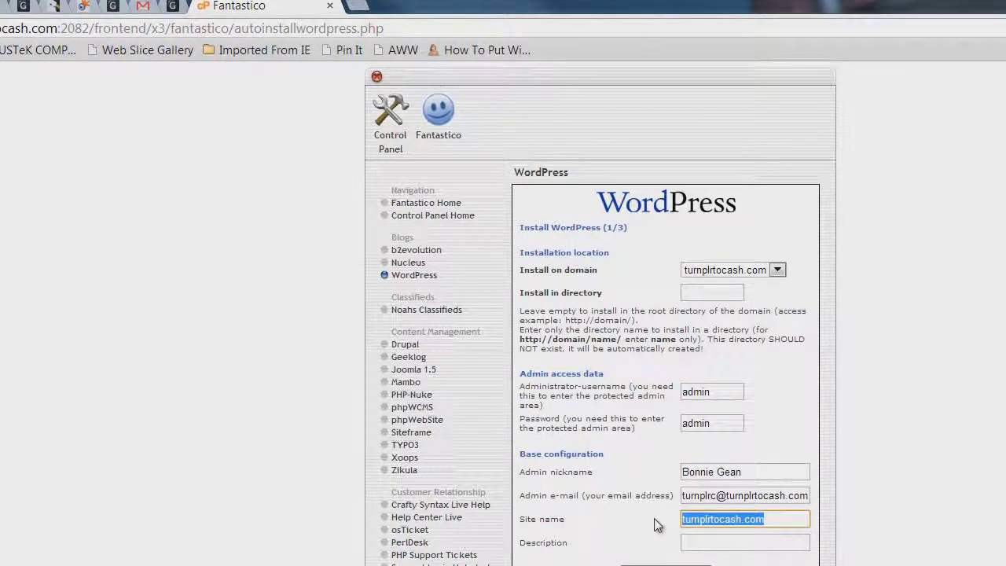
Name the site 'Turn PLR To Cash', describe it as 'Turn plr dust into profits!', and submit
text(Turn PLR T)
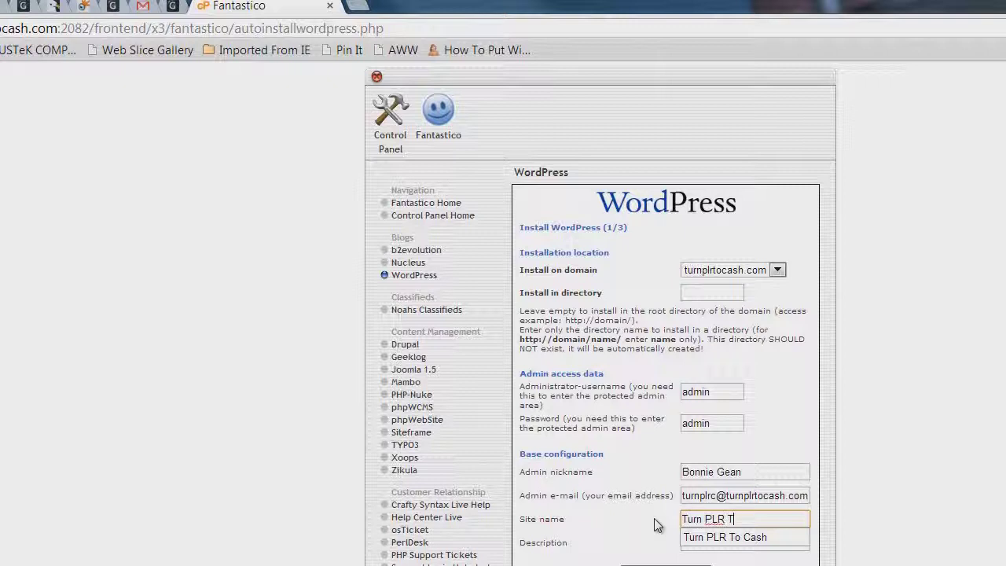
text(o Cash)
click(734, 546)
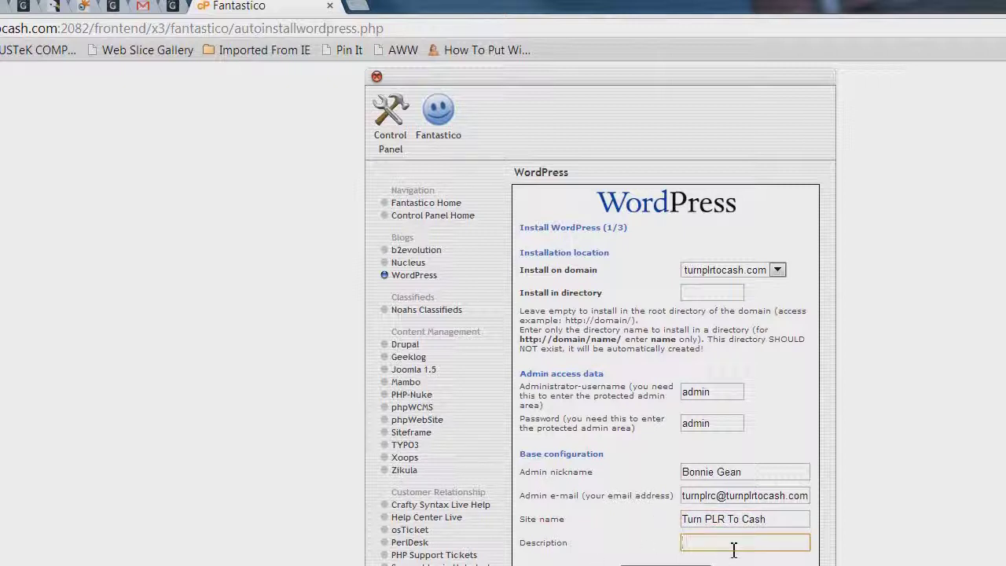
text(Turn plr dust)
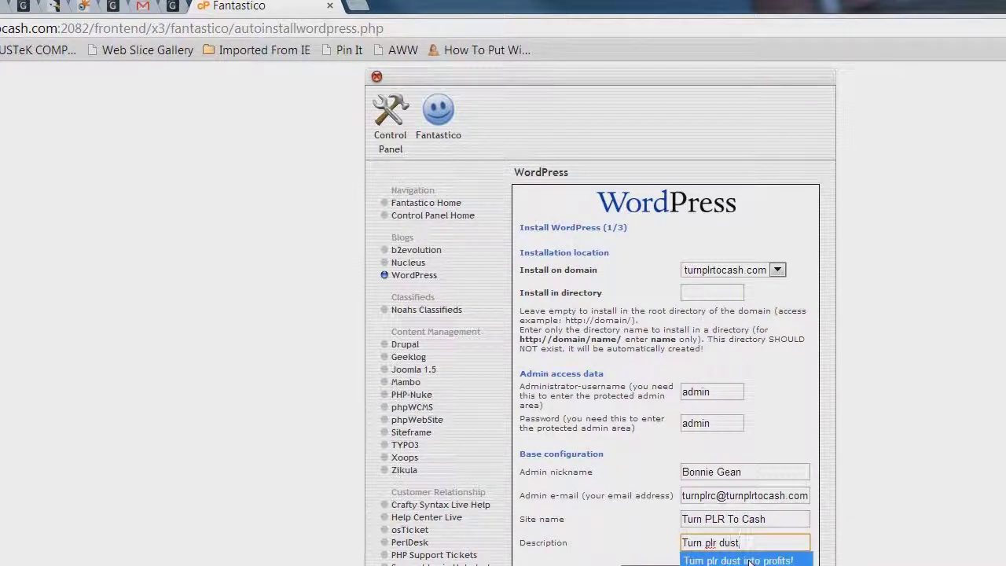
click(735, 561)
key(Return)
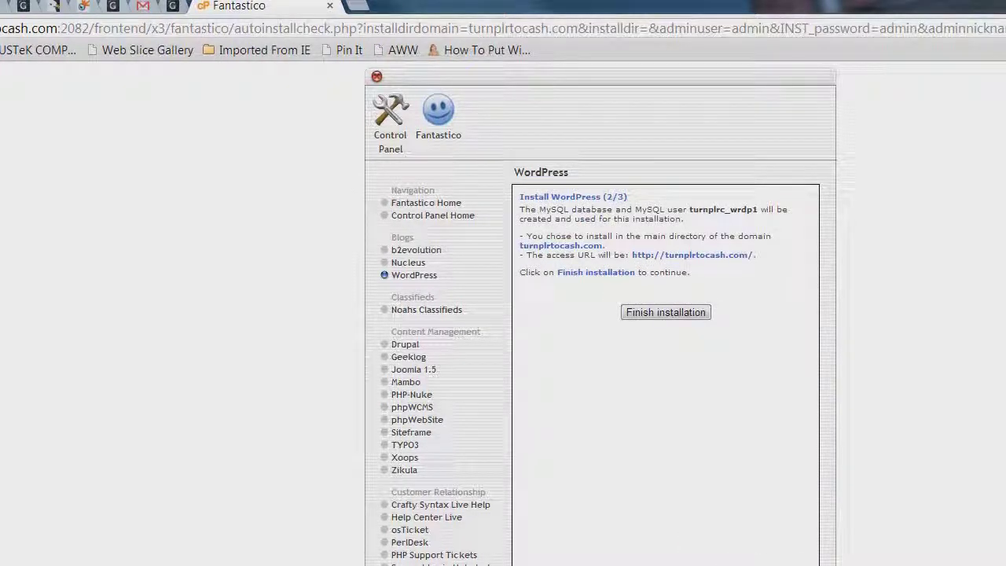
Finish the install, e-mail its login details to the owner's address, and return to the overview
click(652, 312)
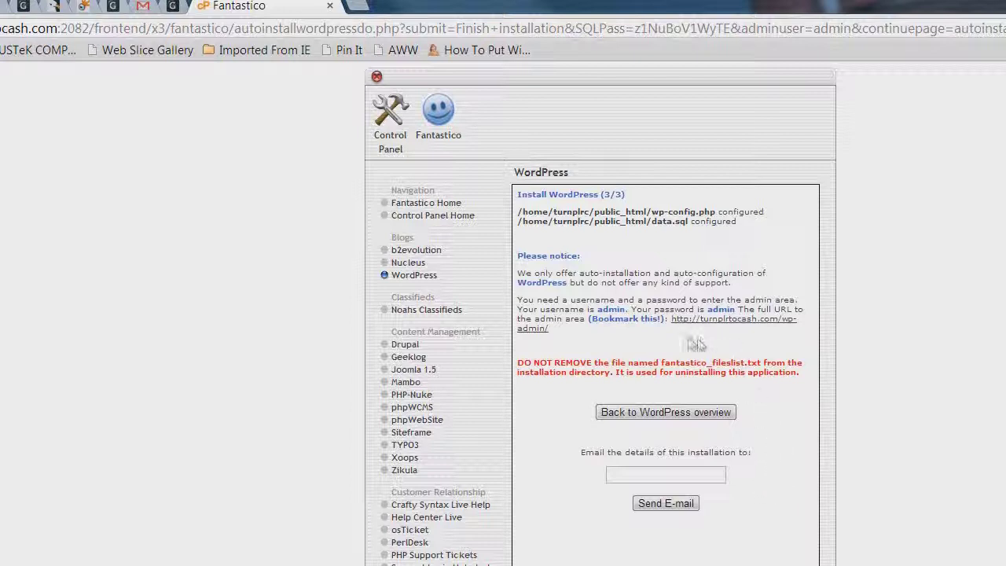
drag(578, 344, 512, 231)
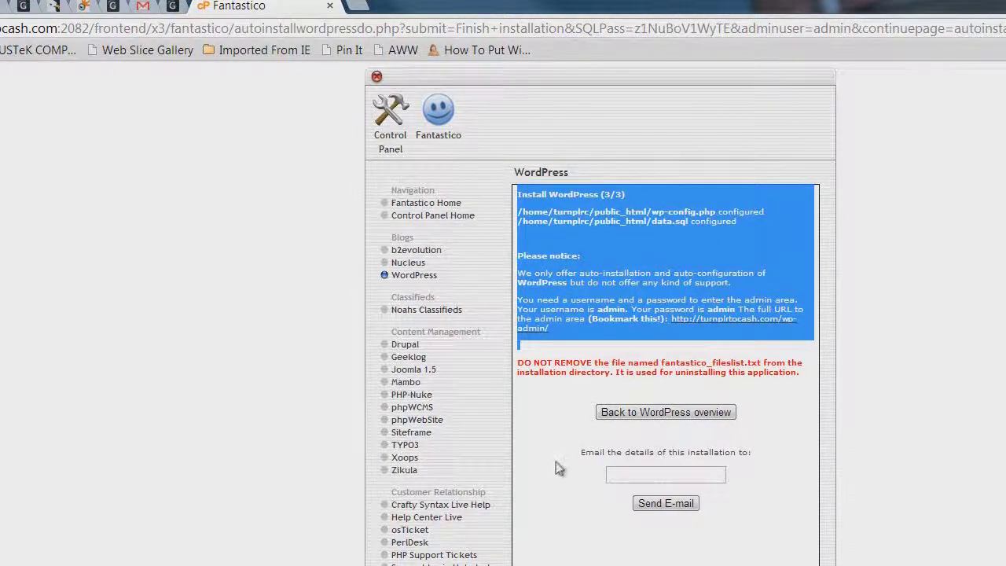
click(618, 474)
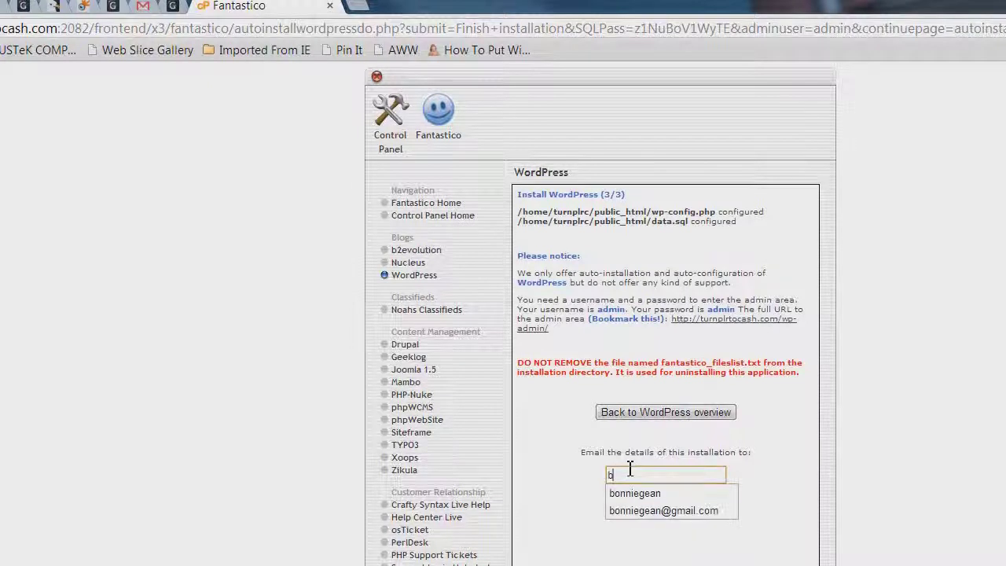
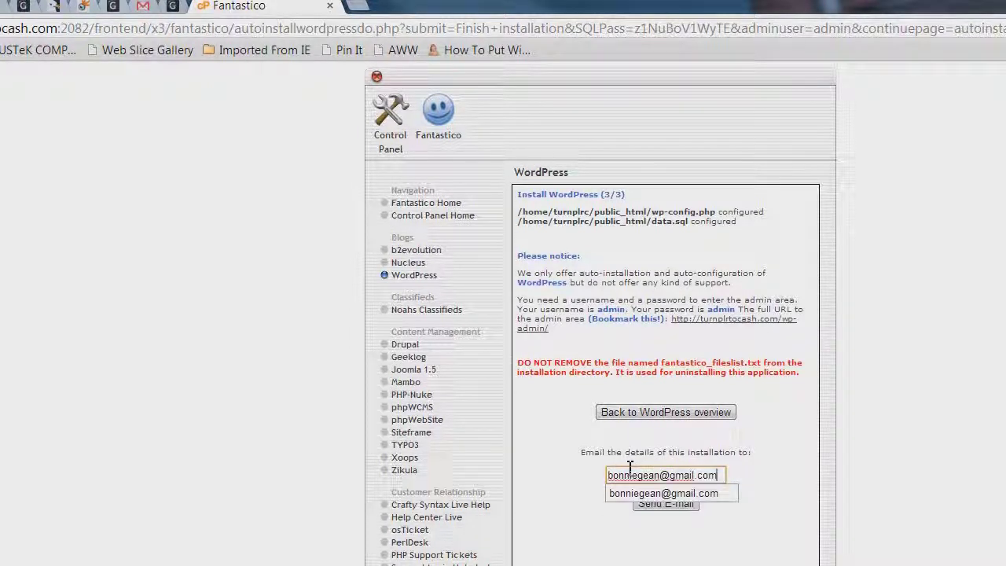
click(705, 542)
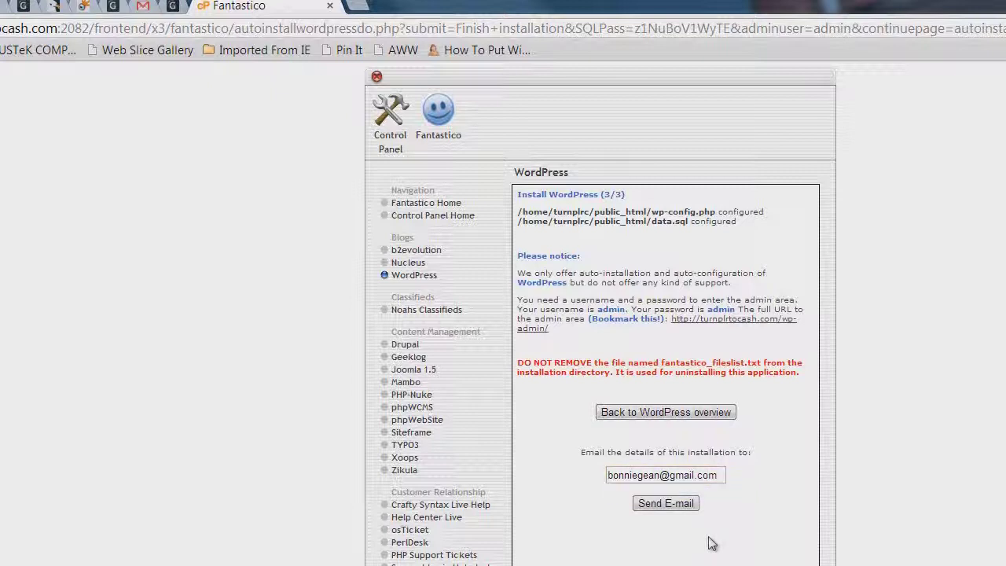
click(670, 507)
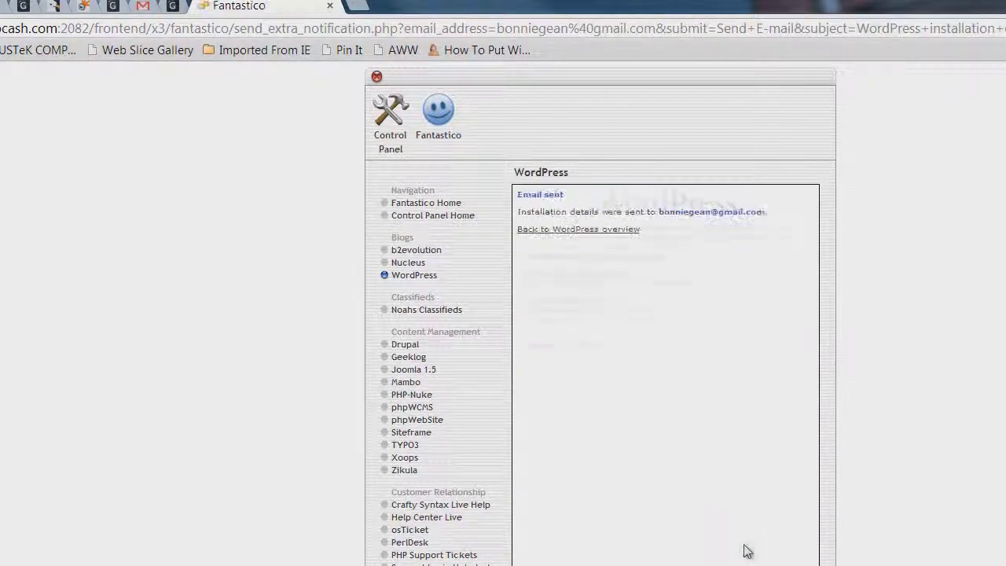
click(566, 228)
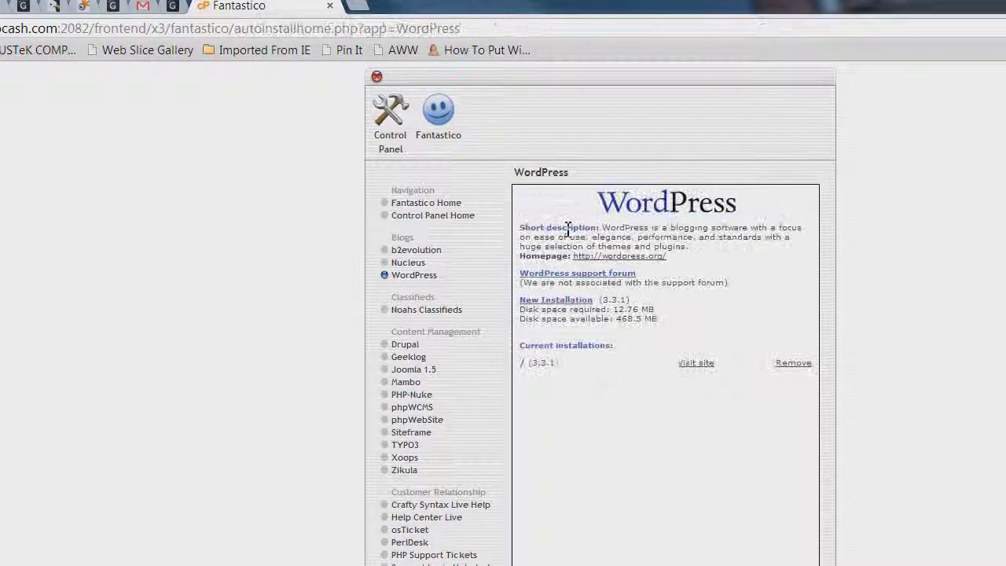
Trim the address to turnplrtocash.com and load the new blog's homepage
click(101, 28)
click(82, 28)
drag(62, 28, 578, 50)
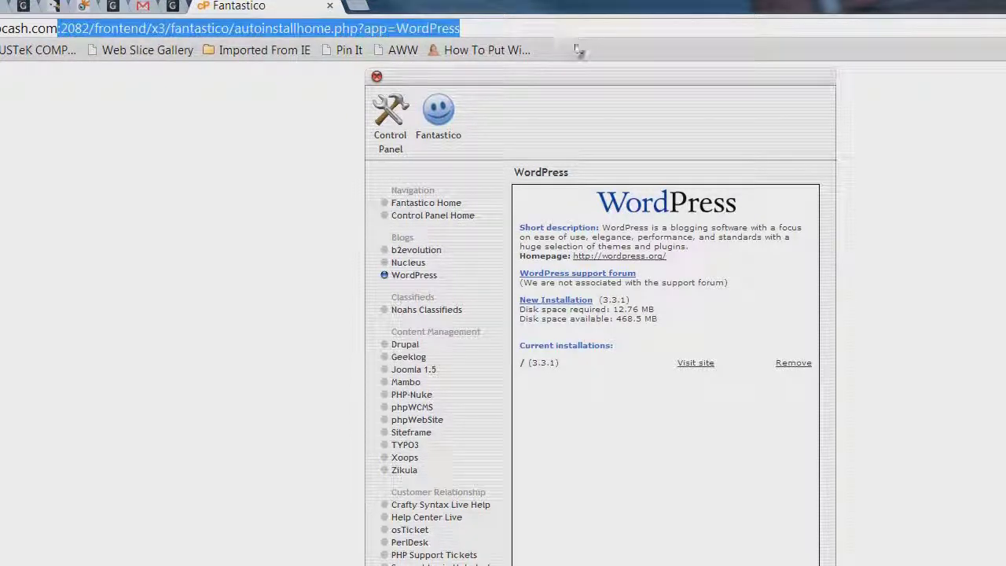
key(BackSpace)
key(Return)
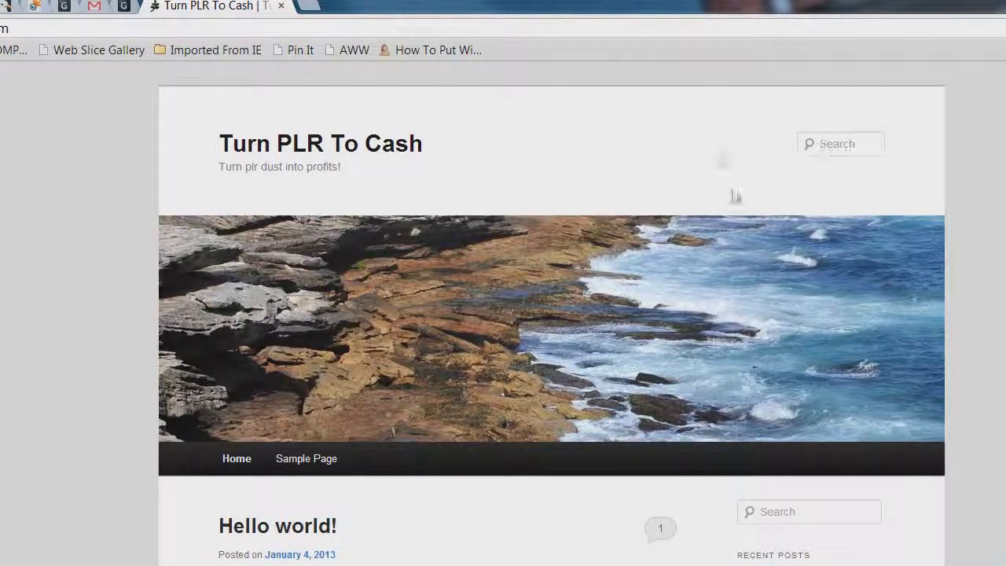
scroll(550, 315, down, 3)
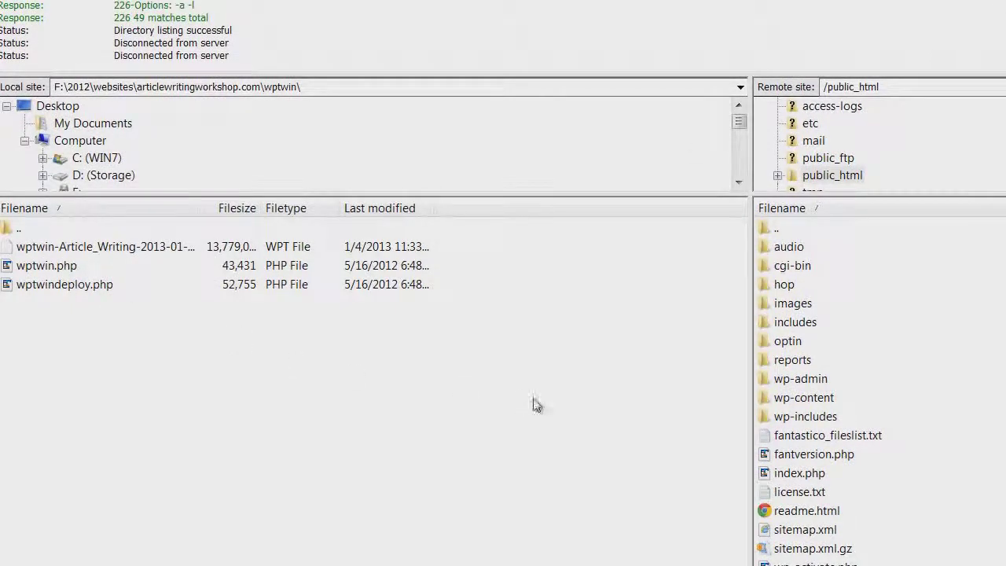
Navigate the remote pane up to the server root and into public_html
double_click(790, 233)
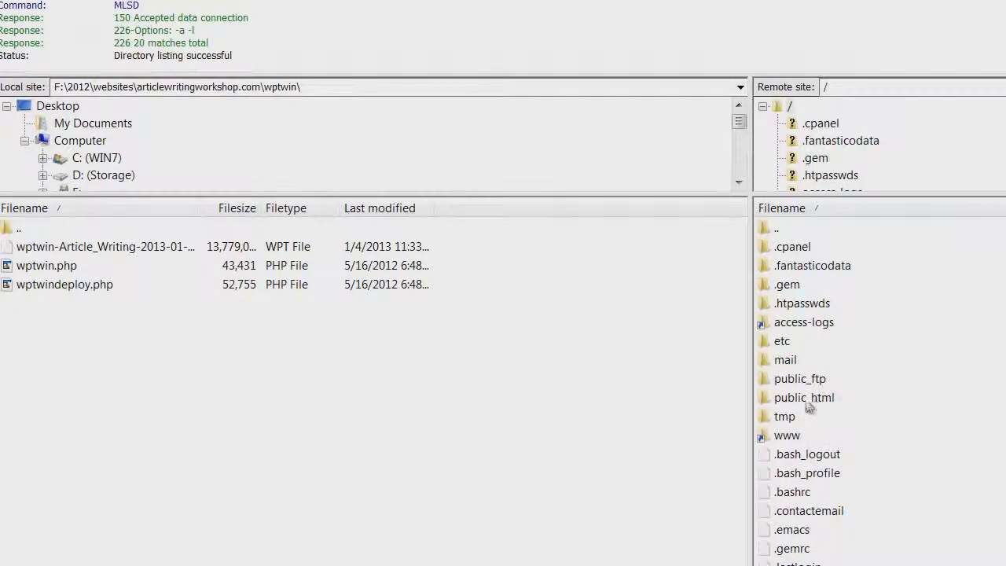
click(814, 400)
double_click(816, 401)
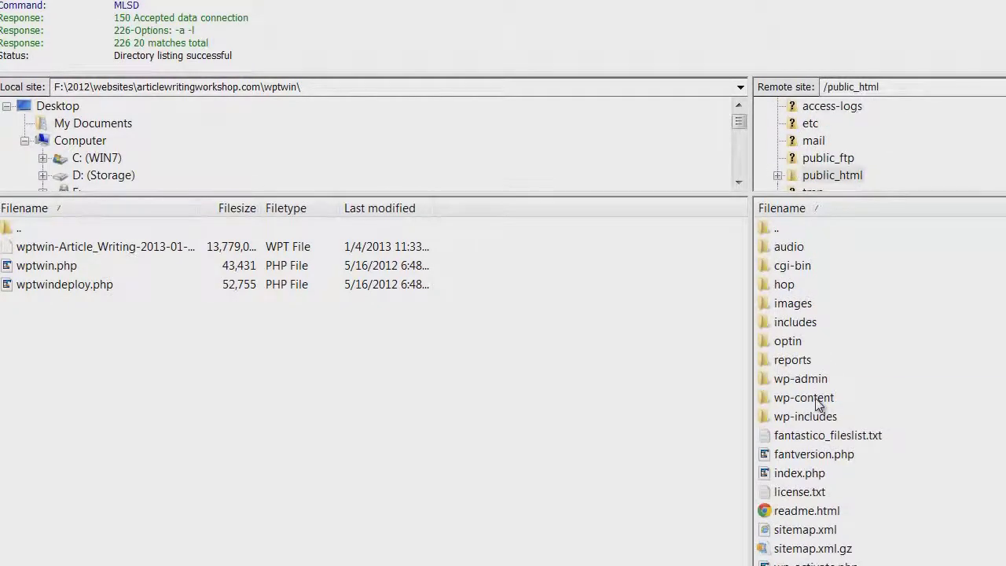
scroll(831, 413, down, 3)
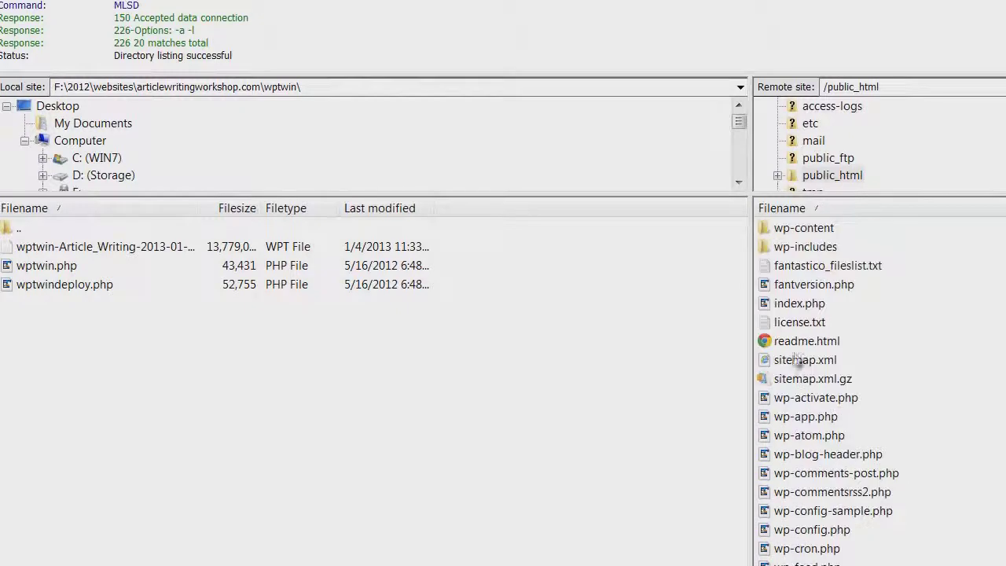
Upload wptwindeploy.php and the Article Writing clone file into public_html
click(64, 284)
drag(111, 283, 848, 423)
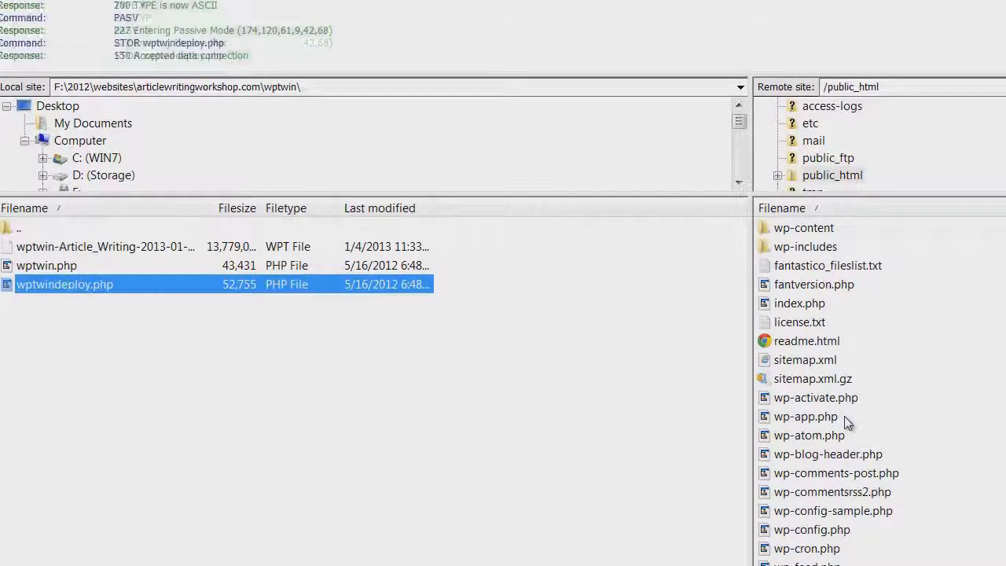
click(71, 250)
drag(88, 250, 832, 503)
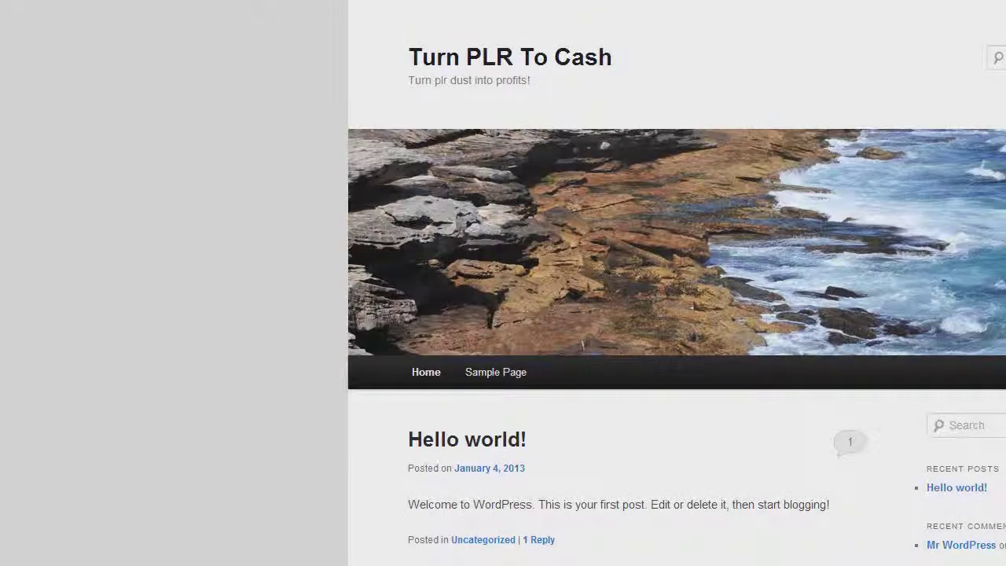
Load turnplrtocash.com/wptwindeploy.php and select the Article Writing clone for deployment
text(/wpt)
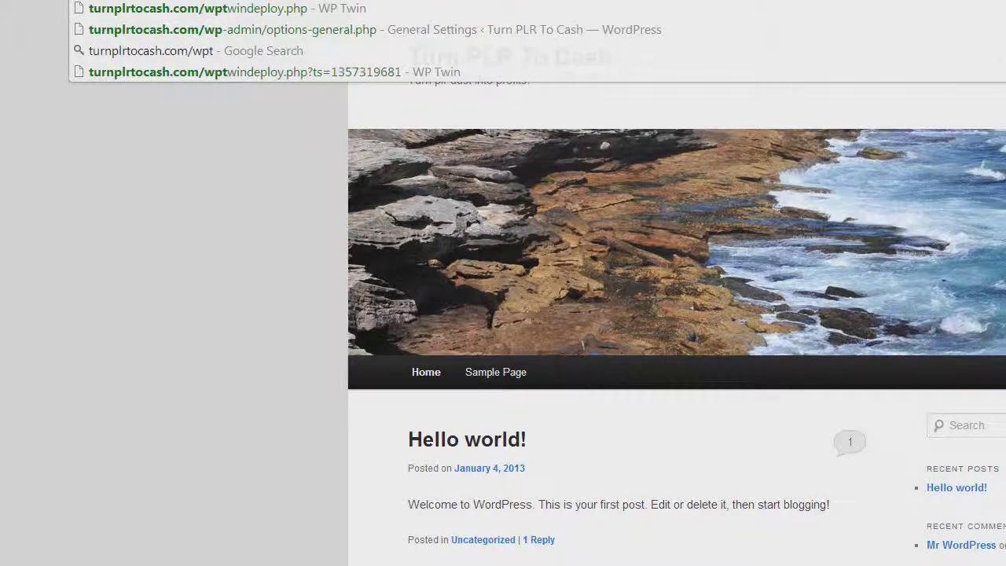
text(wind)
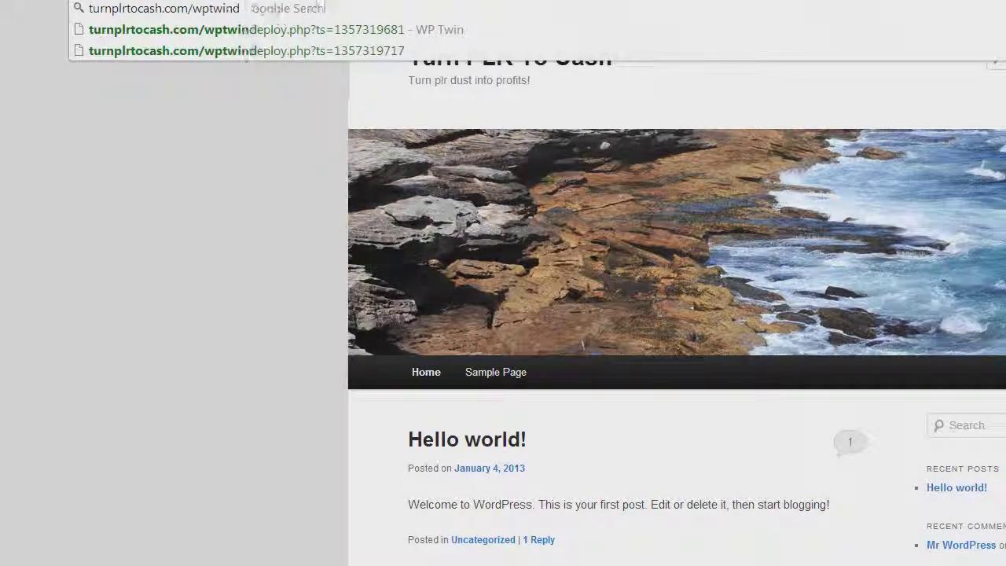
text(eploy.p)
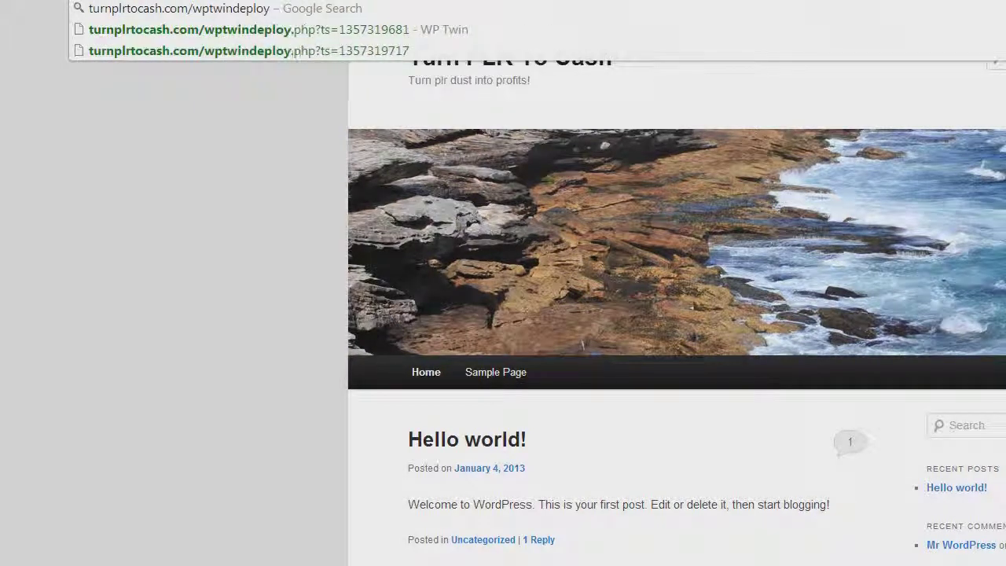
text(hp)
key(Return)
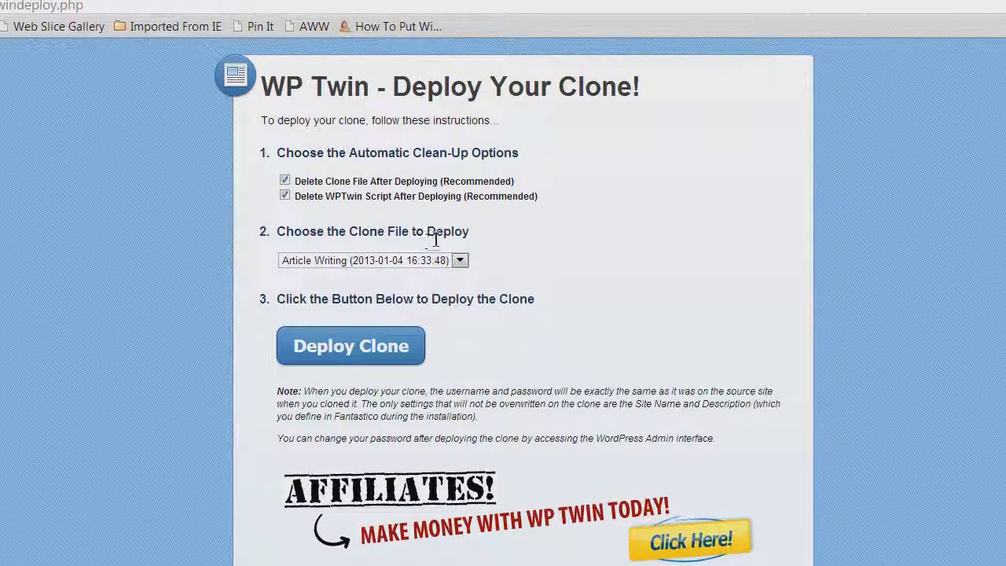
click(351, 262)
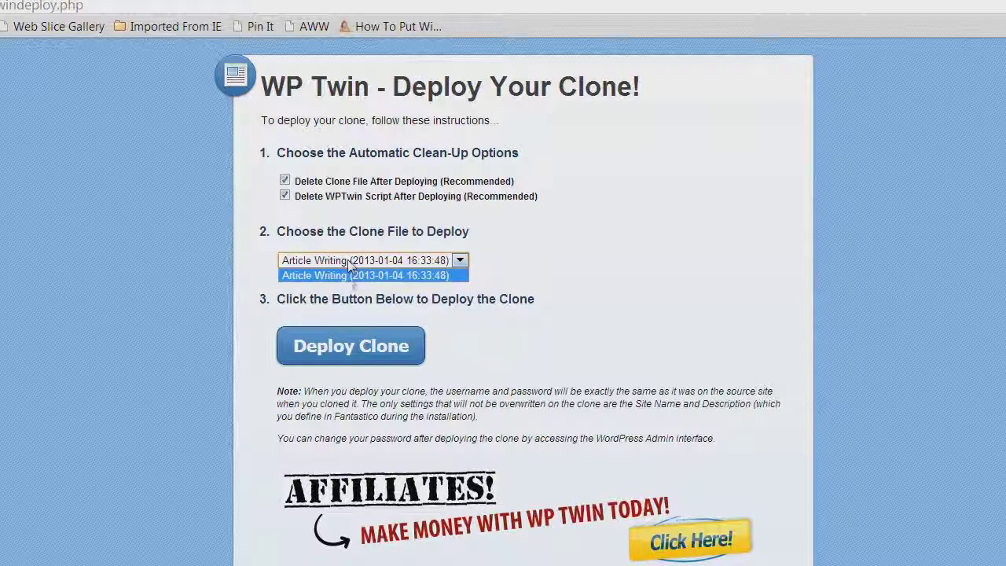
click(347, 275)
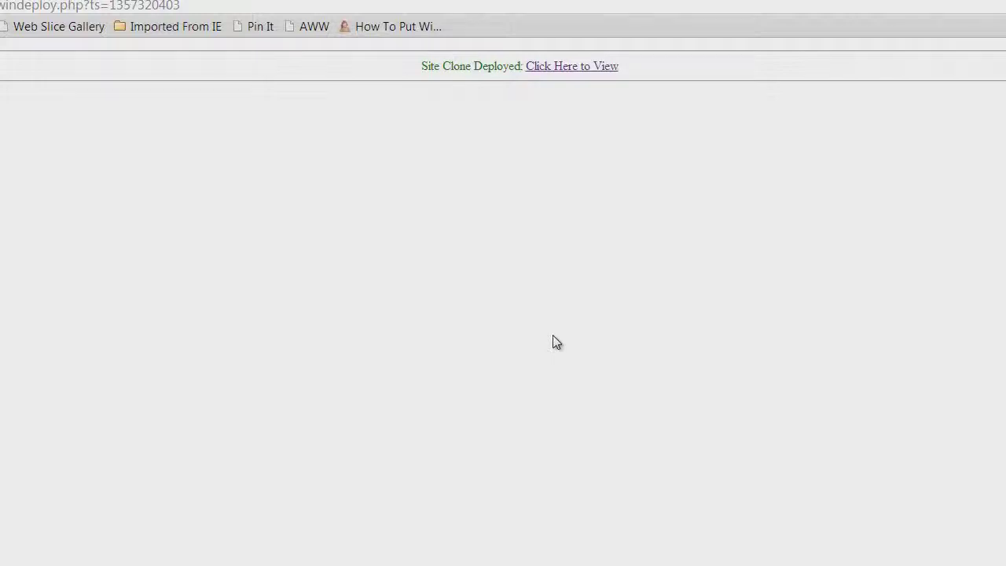
View the deployed Article Writing Insights clone and go to its About page
click(569, 70)
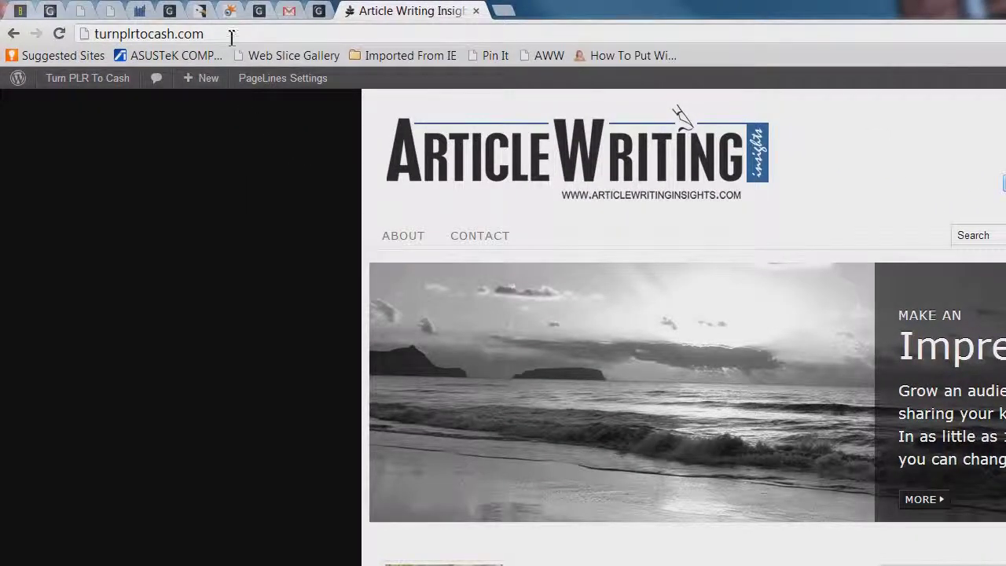
click(221, 34)
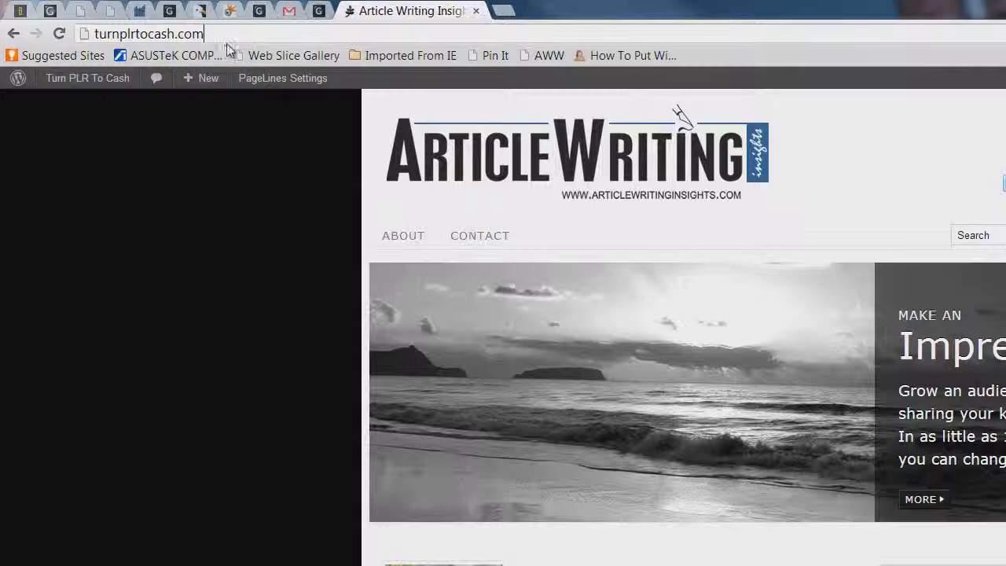
click(405, 238)
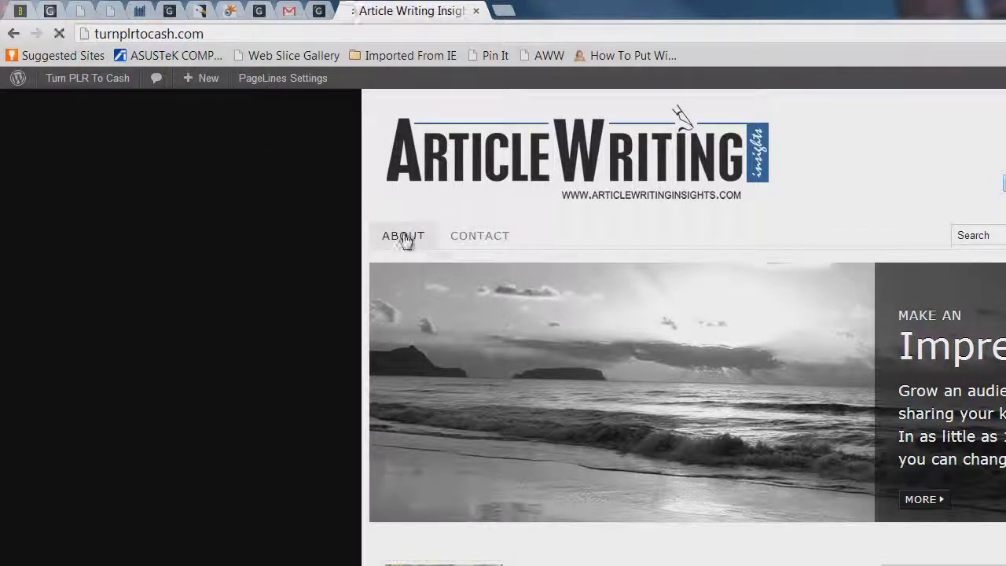